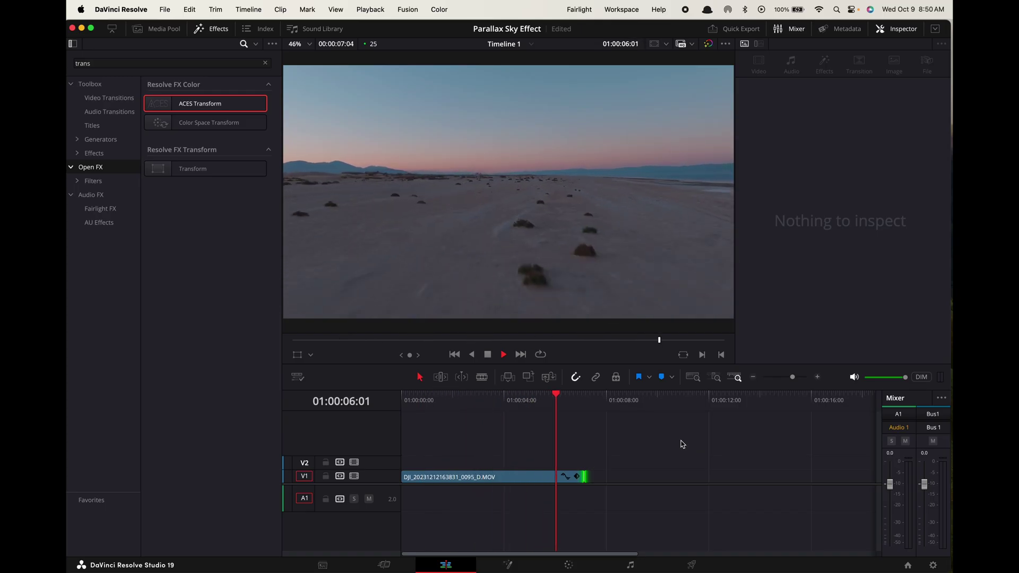
Keyframe the desert clip's zoom at 1.95 from its first frame and play it back
{"action": "left_click", "coordinate": [530, 478]}
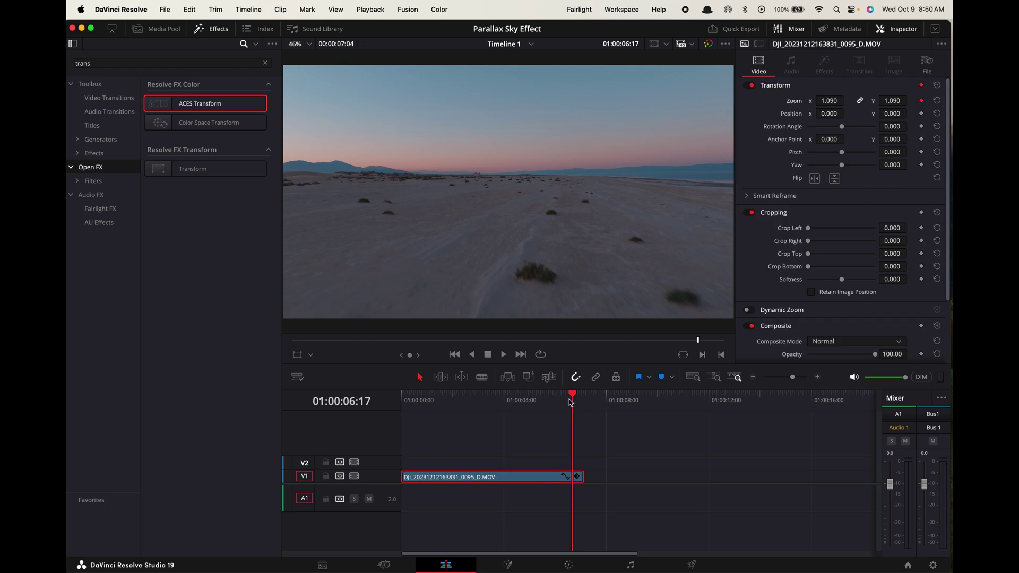
{"action": "left_click_drag", "start_coordinate": [570, 402], "coordinate": [409, 402]}
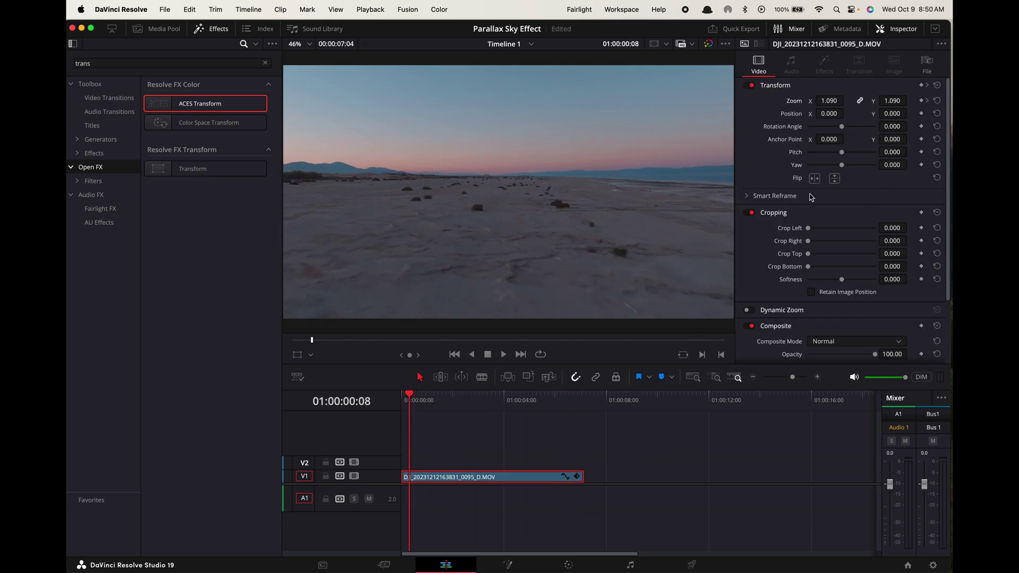
{"action": "left_click_drag", "start_coordinate": [840, 110], "coordinate": [847, 101]}
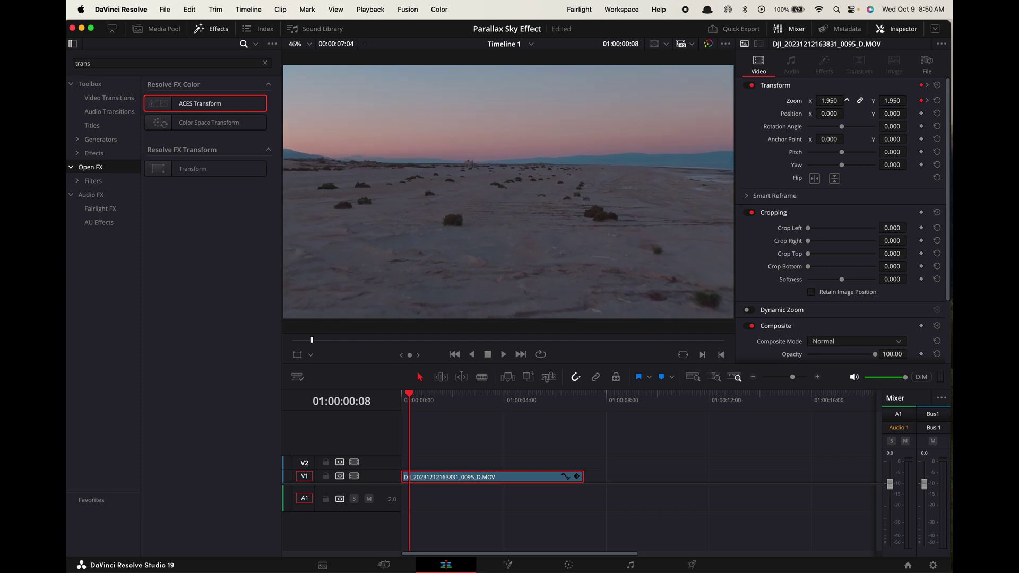
{"action": "key", "text": "space"}
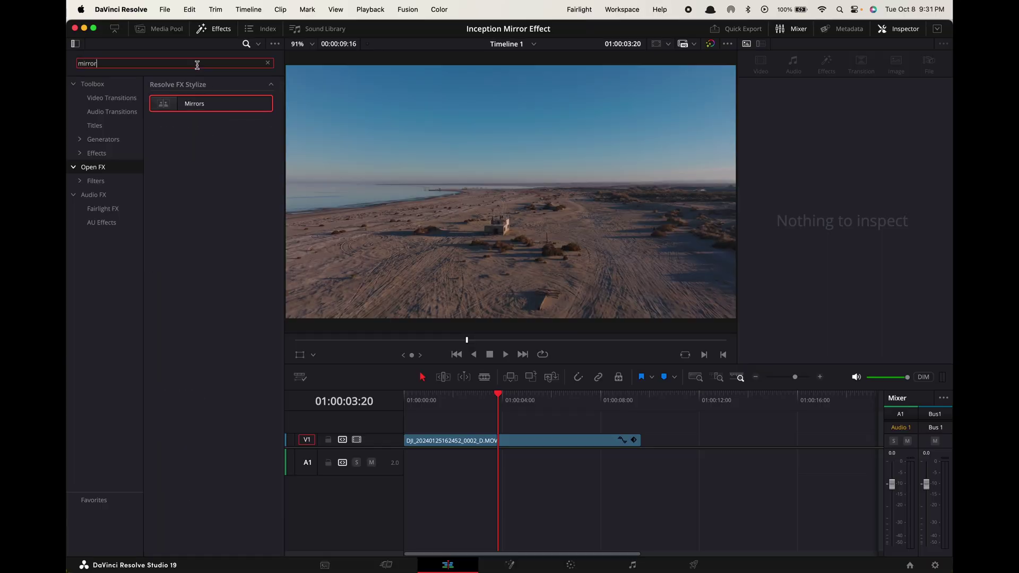
Apply the Mirrors effect to the beach clip with Mirror 1 Angle set to -90
{"action": "left_click_drag", "start_coordinate": [454, 437], "coordinate": [453, 439]}
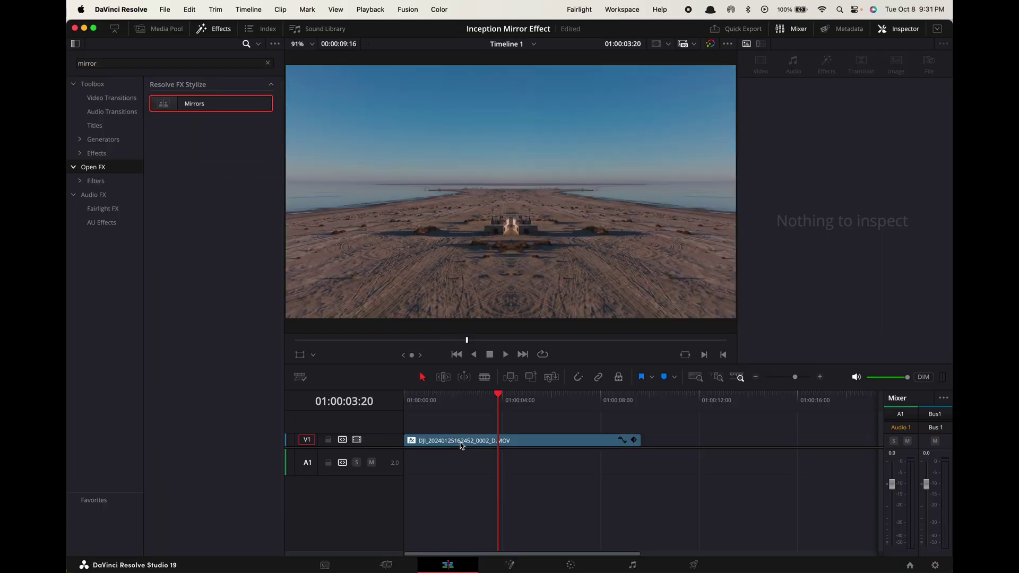
{"action": "left_click", "coordinate": [460, 442]}
{"action": "left_click", "coordinate": [826, 65]}
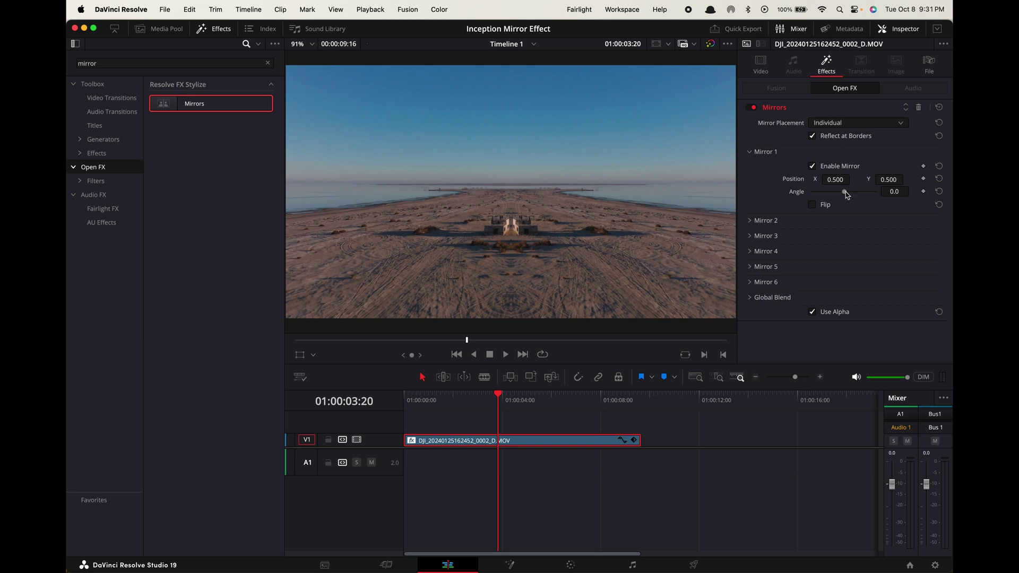
{"action": "left_click_drag", "start_coordinate": [845, 195], "coordinate": [810, 195]}
Keyframe Position Y from -200 at the start to -100 near the end, then play
{"action": "left_click", "coordinate": [759, 65]}
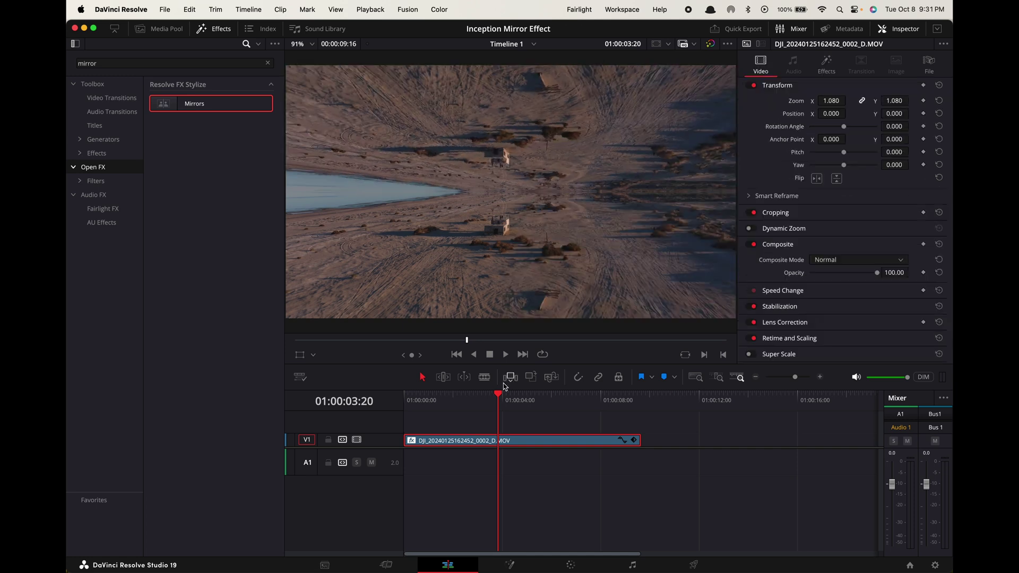
{"action": "left_click_drag", "start_coordinate": [503, 386], "coordinate": [402, 398]}
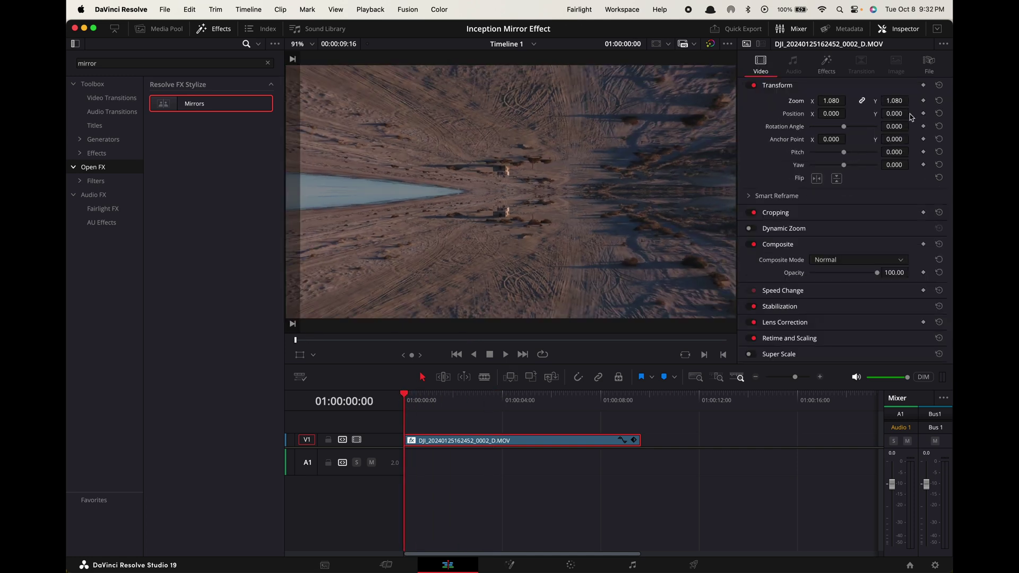
{"action": "left_click_drag", "start_coordinate": [895, 113], "coordinate": [923, 113]}
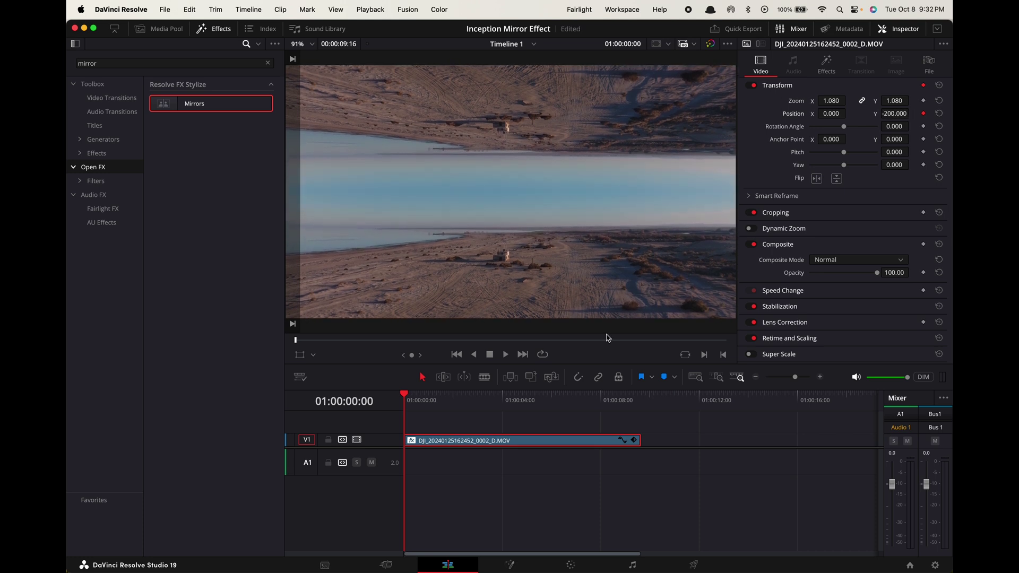
{"action": "left_click_drag", "start_coordinate": [414, 401], "coordinate": [634, 396]}
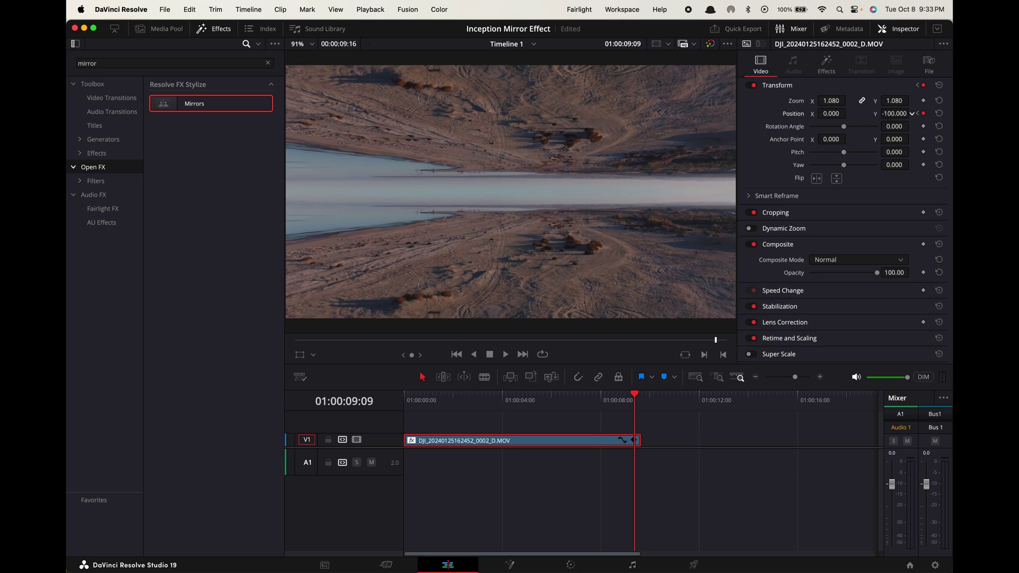
{"action": "key", "text": "Home"}
{"action": "key", "text": "space"}
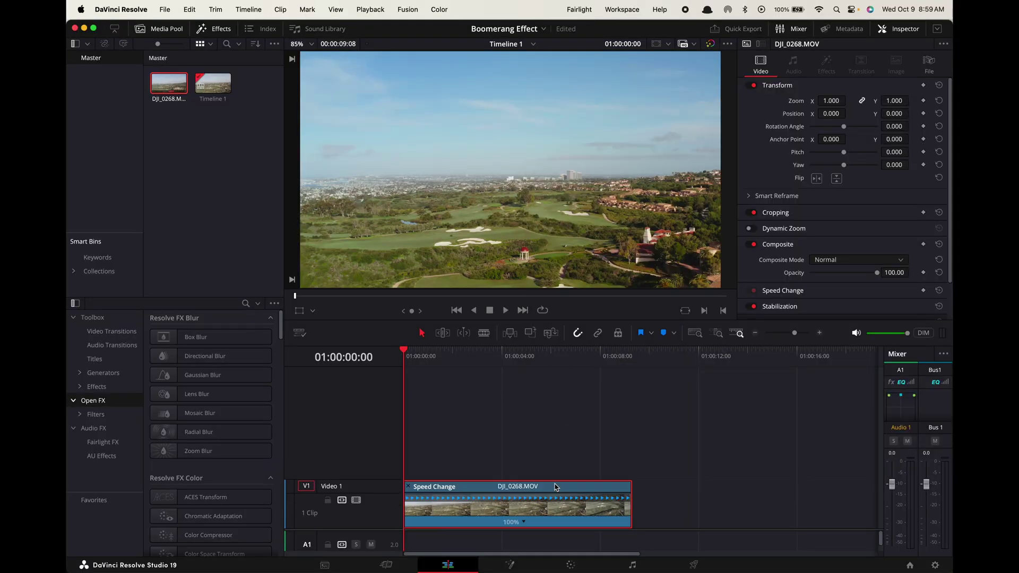
Add a speed point to the golf clip, set the first part to 400%, and smooth the ramp
{"action": "right_click", "coordinate": [556, 498]}
{"action": "left_click", "coordinate": [595, 341]}
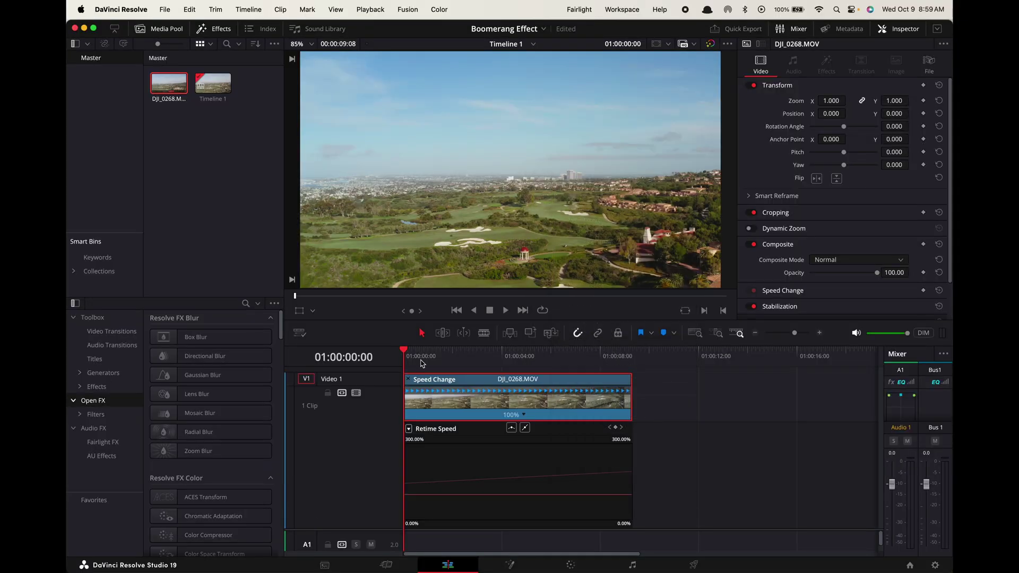
{"action": "key", "text": "space"}
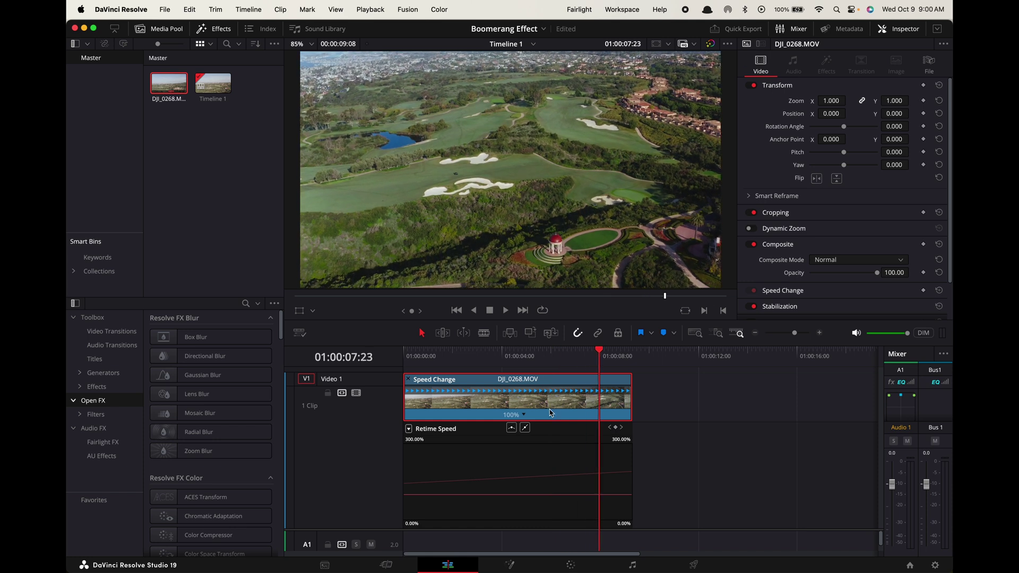
{"action": "left_click", "coordinate": [524, 415]}
{"action": "left_click", "coordinate": [547, 431]}
{"action": "left_click", "coordinate": [507, 415]}
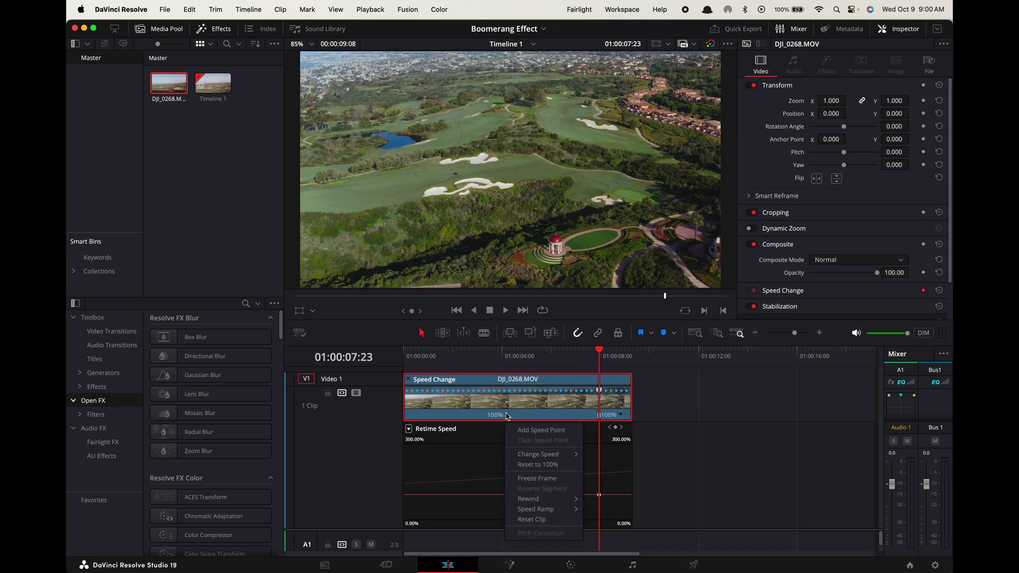
{"action": "mouse_move", "coordinate": [539, 454]}
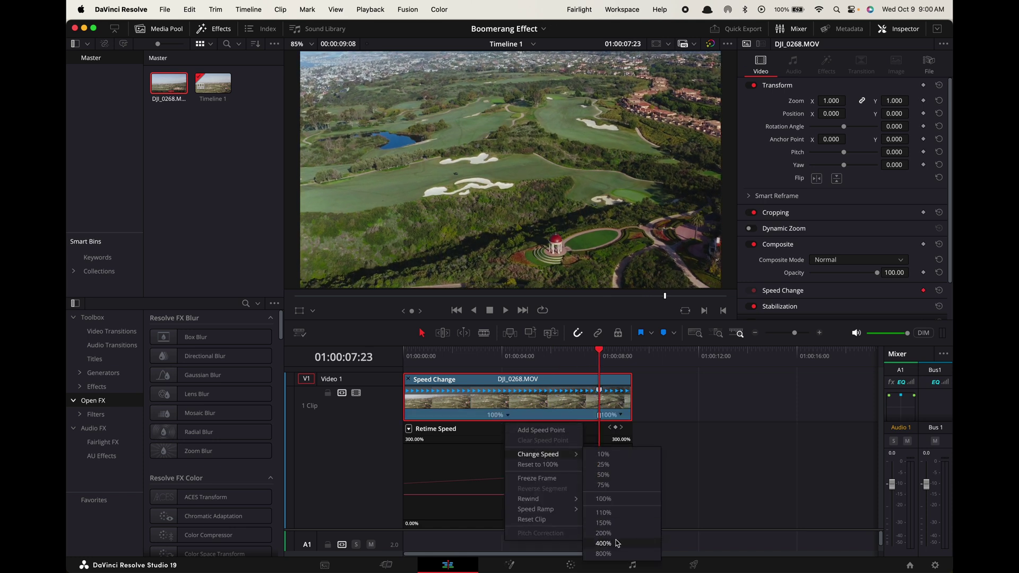
{"action": "left_click", "coordinate": [603, 543]}
{"action": "scroll", "coordinate": [577, 471], "scroll_direction": "up", "scroll_amount": 3}
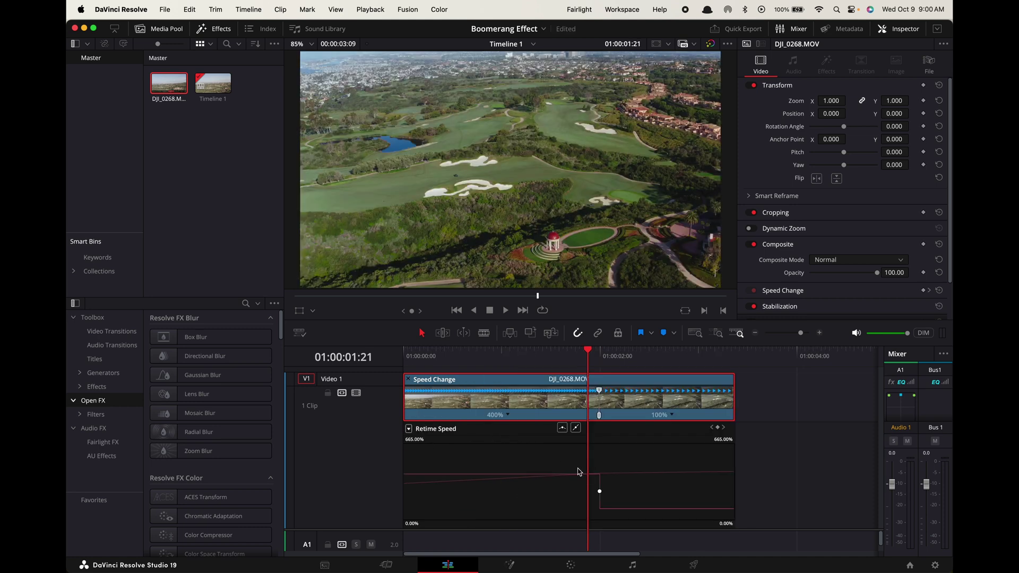
{"action": "left_click", "coordinate": [562, 428]}
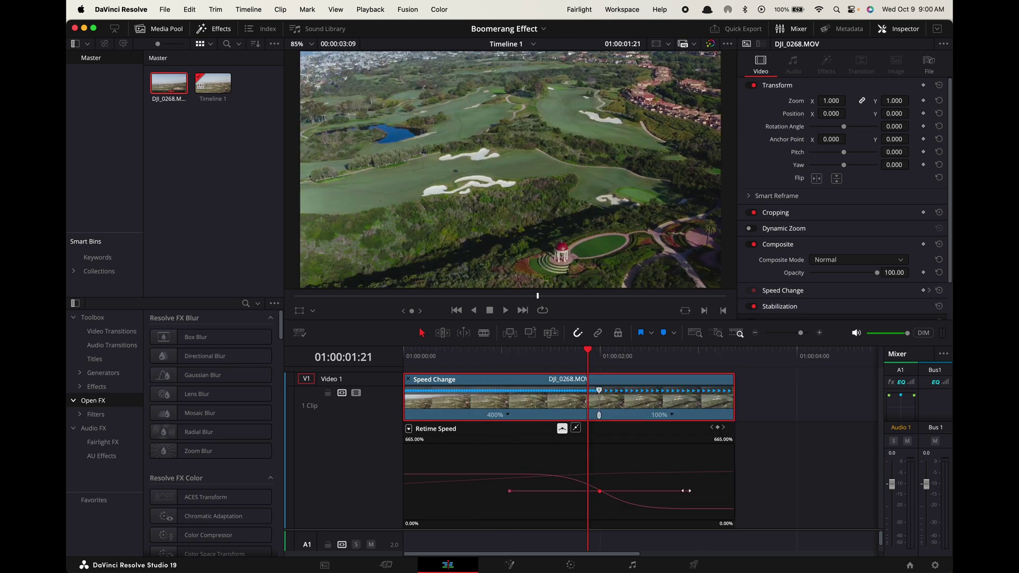
Copy the clip onto a second video track and nest the copy as Compound Clip 1
{"action": "mouse_move", "coordinate": [487, 500]}
{"action": "left_mouse_down"}
{"action": "mouse_move", "coordinate": [482, 488]}
{"action": "mouse_move", "coordinate": [656, 488]}
{"action": "mouse_move", "coordinate": [674, 502]}
{"action": "left_mouse_up"}
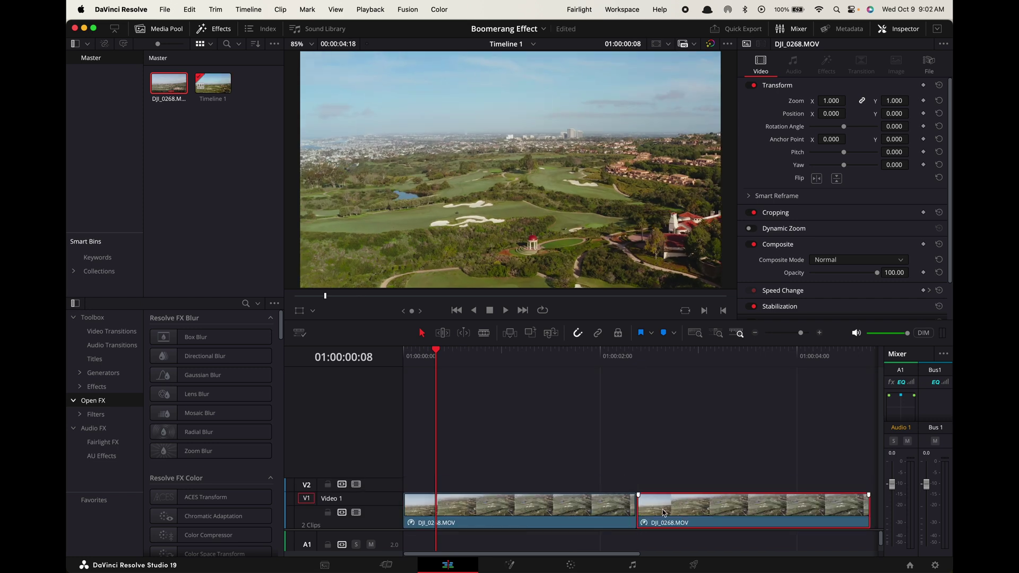
{"action": "right_click", "coordinate": [662, 513]}
{"action": "left_click", "coordinate": [705, 170]}
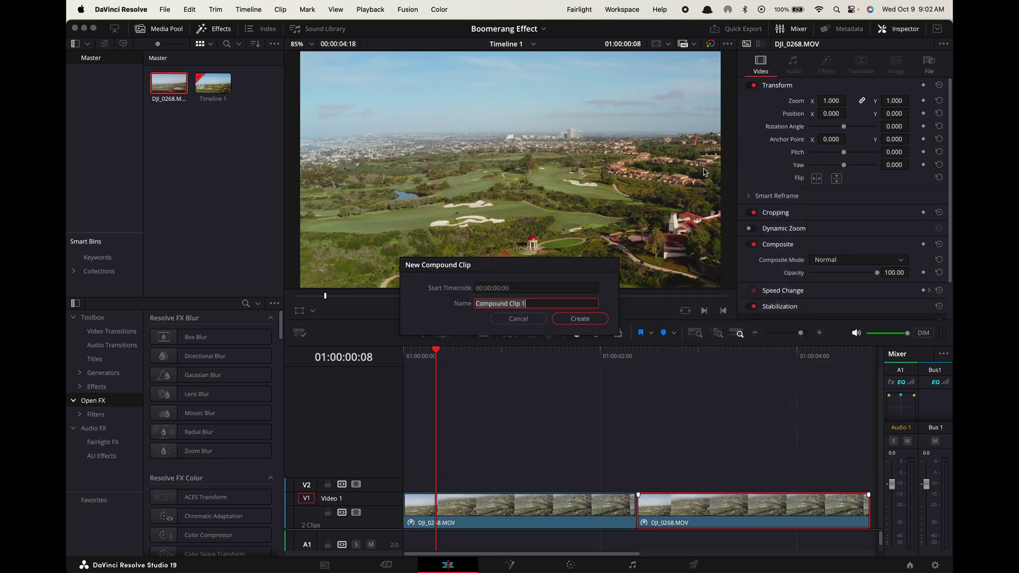
{"action": "left_click", "coordinate": [598, 319]}
Apply new clip speed settings to Compound Clip 1 and play the boomerang result
{"action": "right_click", "coordinate": [683, 509]}
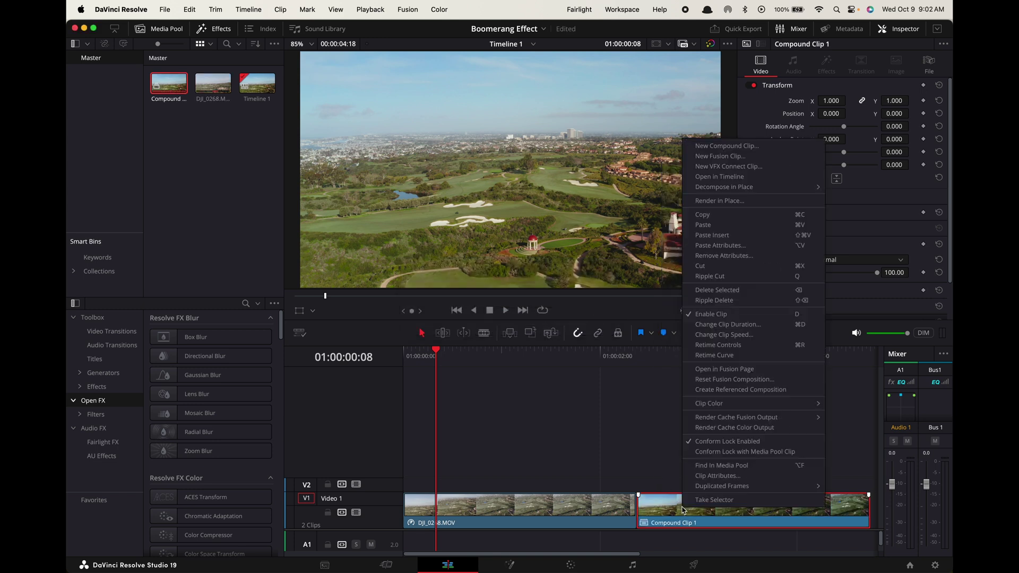
{"action": "left_click", "coordinate": [717, 335]}
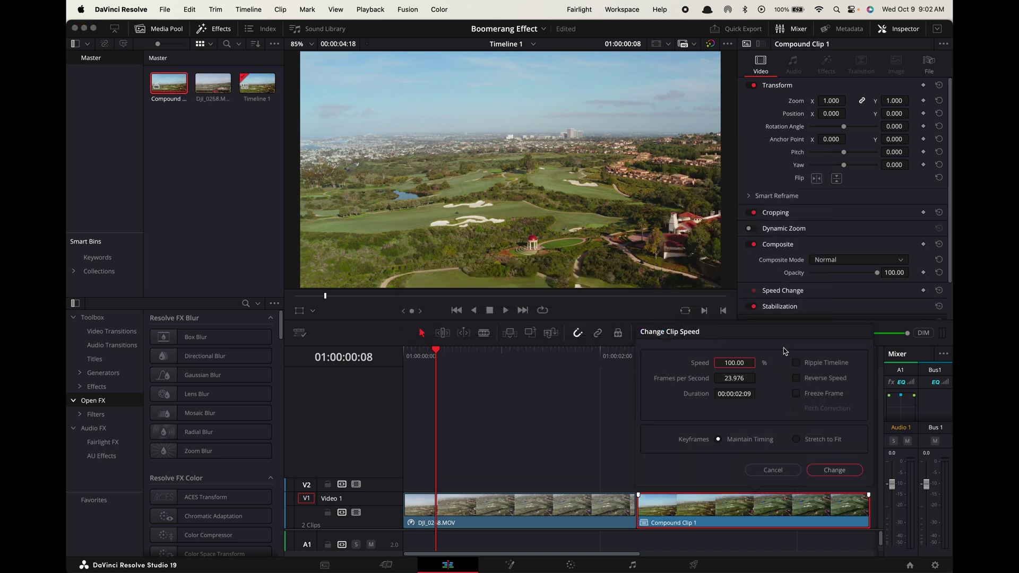
{"action": "left_click", "coordinate": [833, 470]}
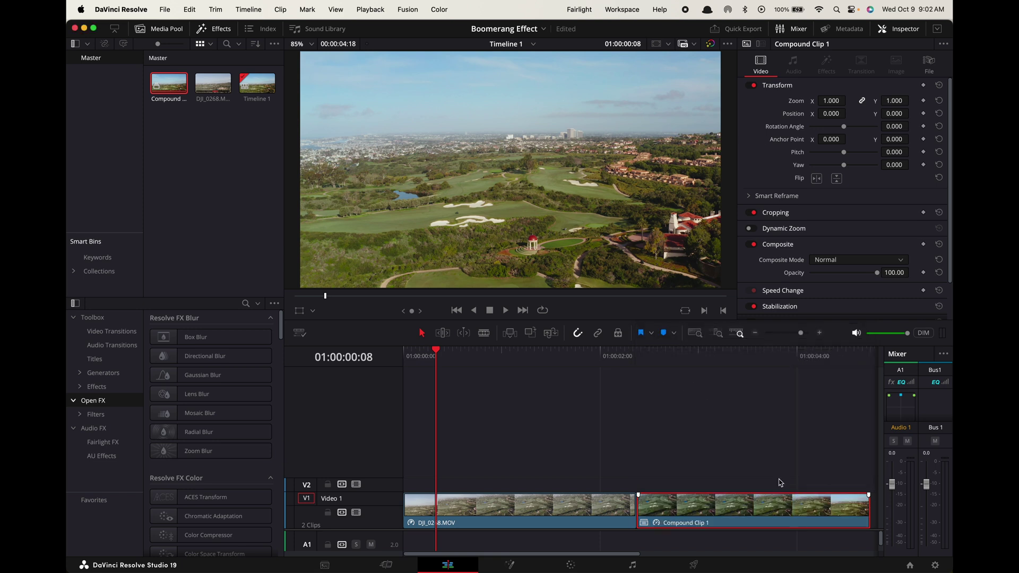
{"action": "left_click_drag", "start_coordinate": [676, 503], "coordinate": [664, 501]}
{"action": "key", "text": "super+minus"}
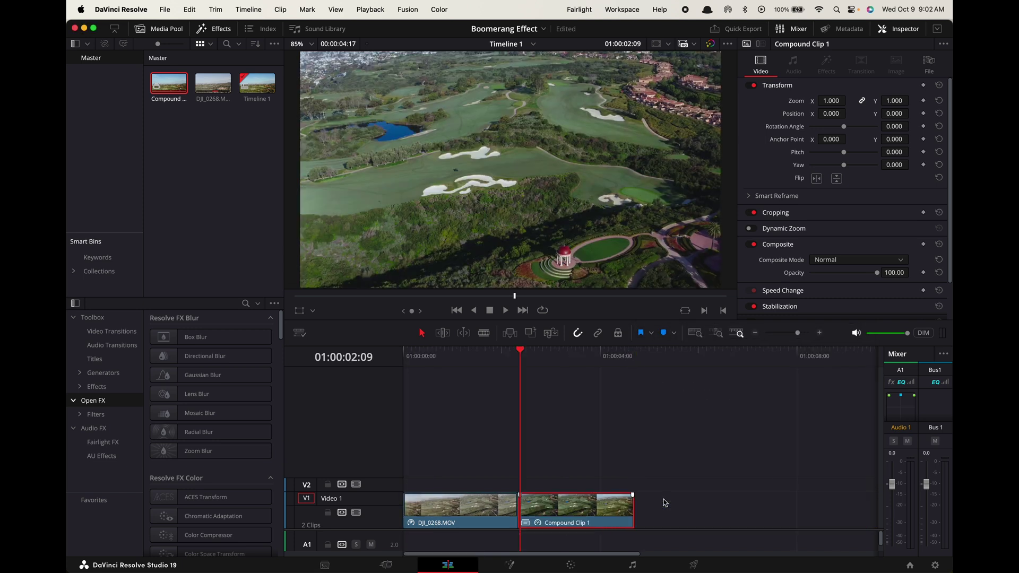
{"action": "key", "text": "space"}
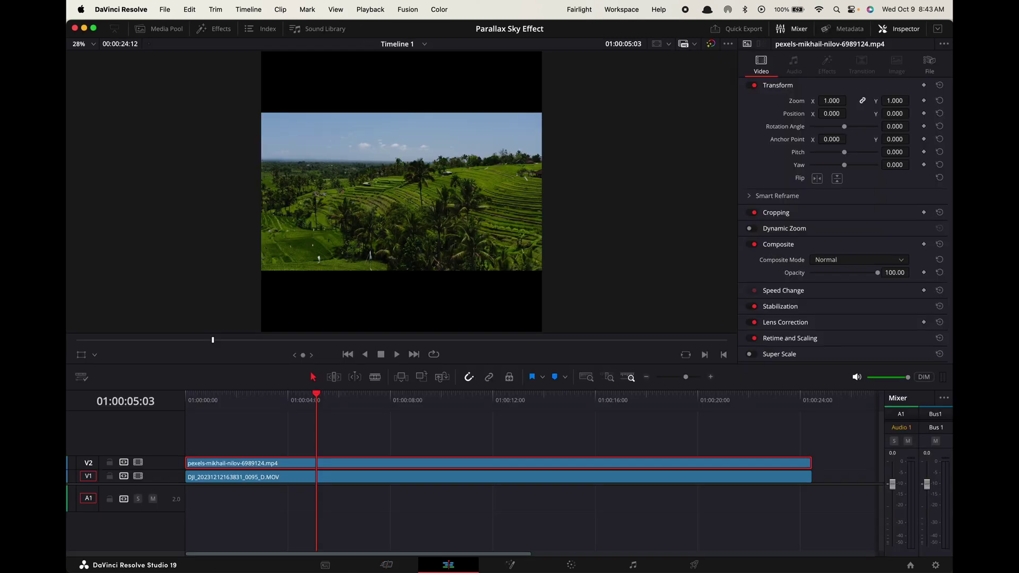
Lower the beach clip in the frame and flip the rice-terrace clip upside down
{"action": "key", "text": "Return"}
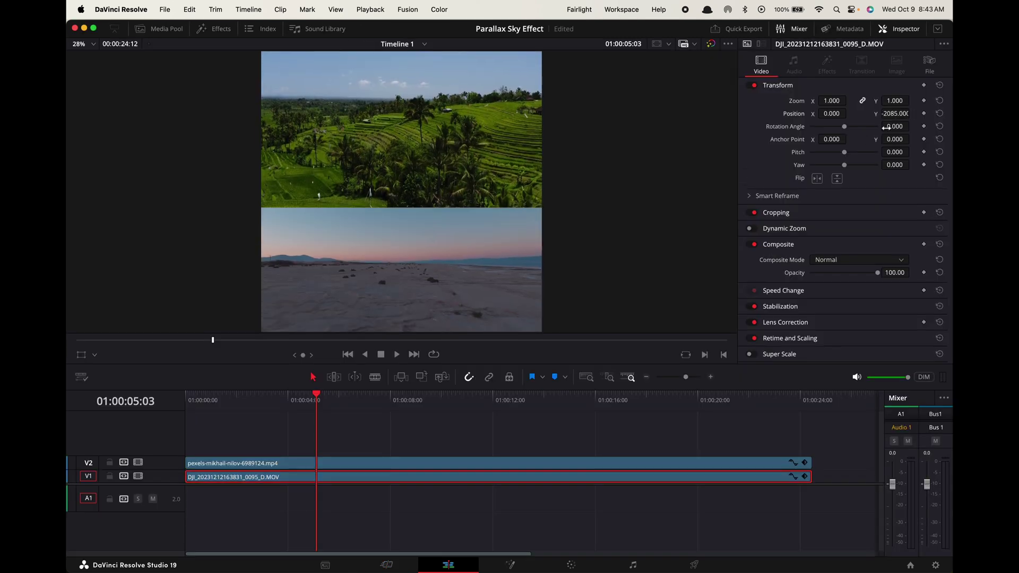
{"action": "left_click", "coordinate": [343, 463]}
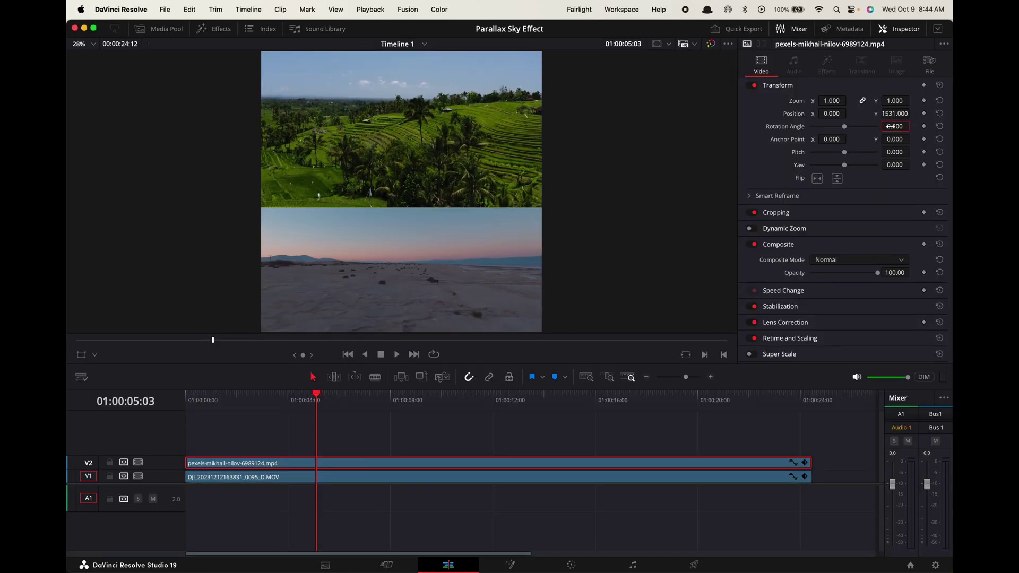
{"action": "type", "text": "180"}
{"action": "key", "text": "Return"}
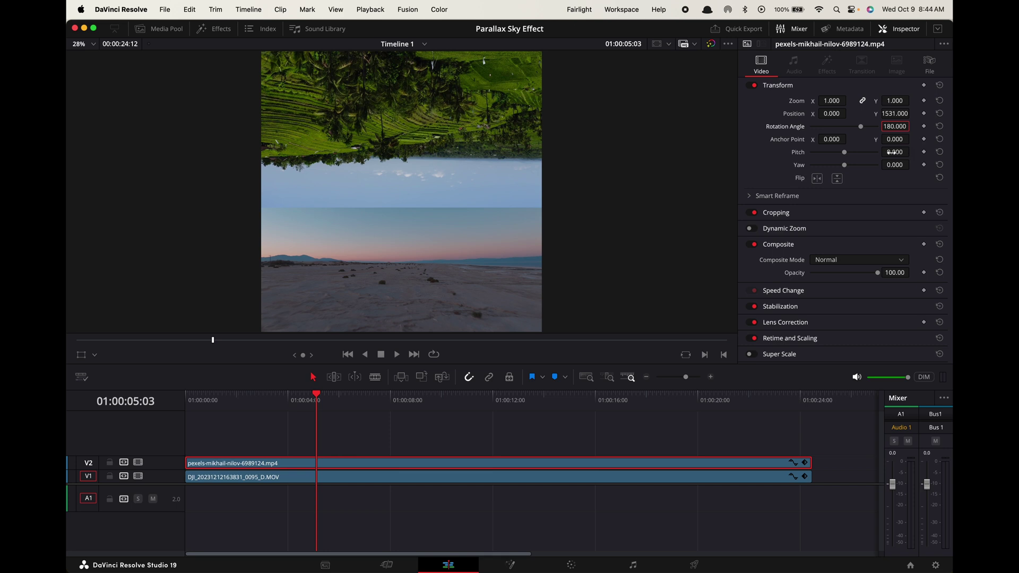
Feather the rice-terrace clip's cropping edges and enlarge it to zoom 1.54
{"action": "left_click", "coordinate": [875, 213]}
{"action": "left_click_drag", "start_coordinate": [842, 282], "coordinate": [826, 282]}
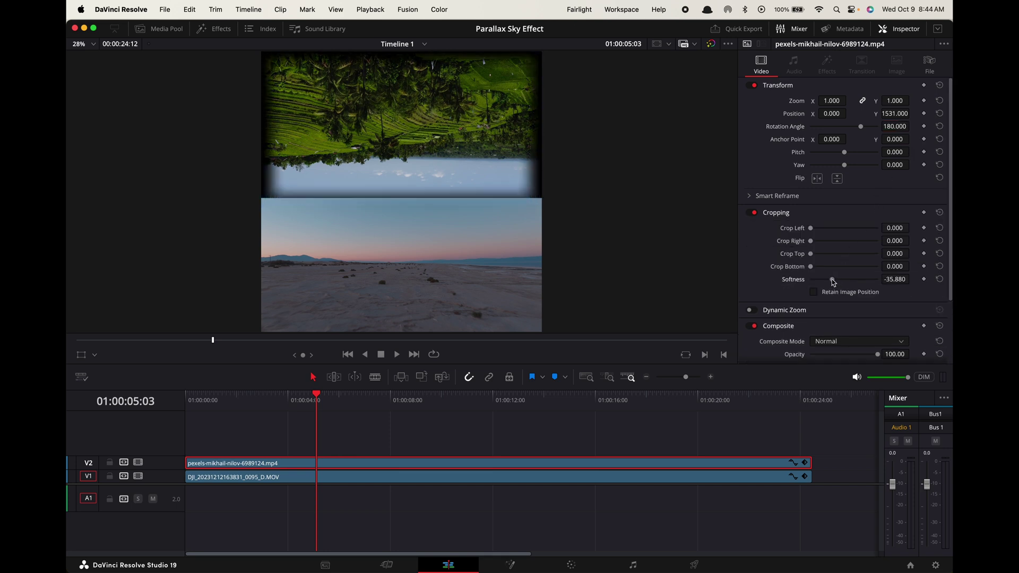
{"action": "left_click_drag", "start_coordinate": [830, 101], "coordinate": [849, 100]}
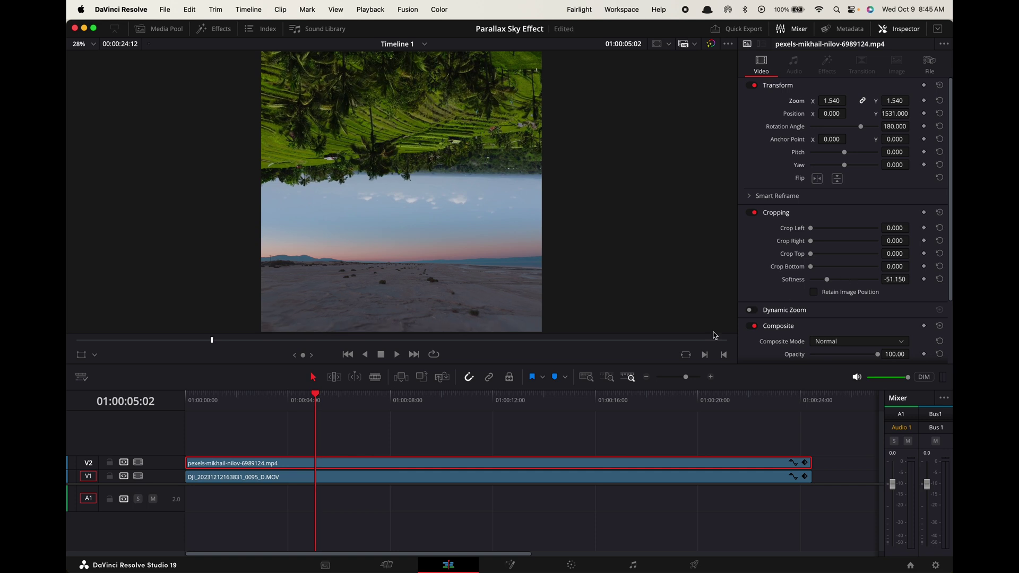
{"action": "left_click_drag", "start_coordinate": [546, 445], "coordinate": [485, 483]}
Combine both clips into Compound Clip 1 and apply the Transform OpenFX to it
{"action": "right_click", "coordinate": [485, 481]}
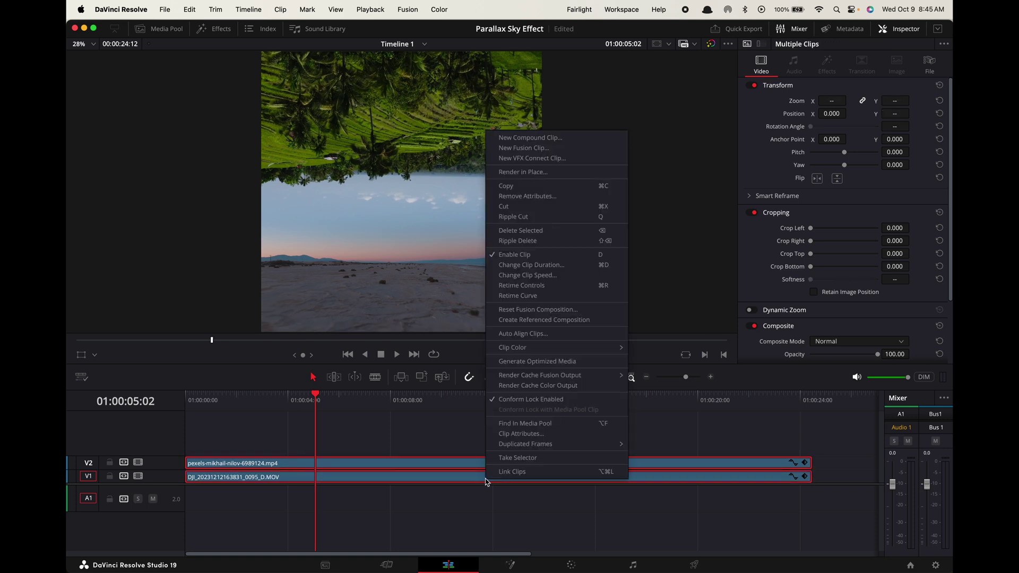
{"action": "left_click", "coordinate": [541, 139]}
{"action": "left_click", "coordinate": [580, 318]}
{"action": "left_click", "coordinate": [216, 28]}
{"action": "left_click", "coordinate": [245, 46]}
{"action": "type", "text": "trans"}
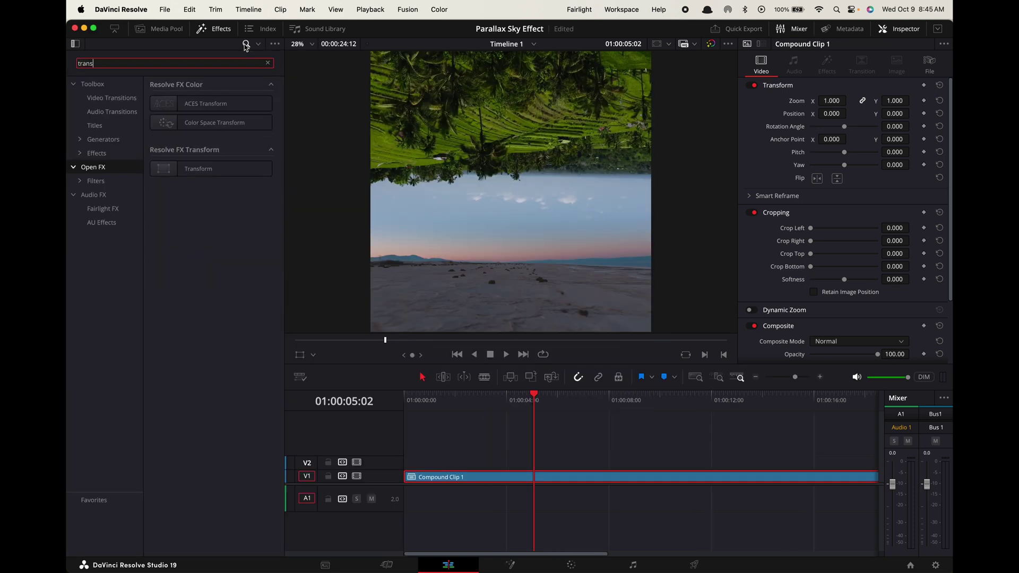
{"action": "left_click_drag", "start_coordinate": [225, 164], "coordinate": [513, 477]}
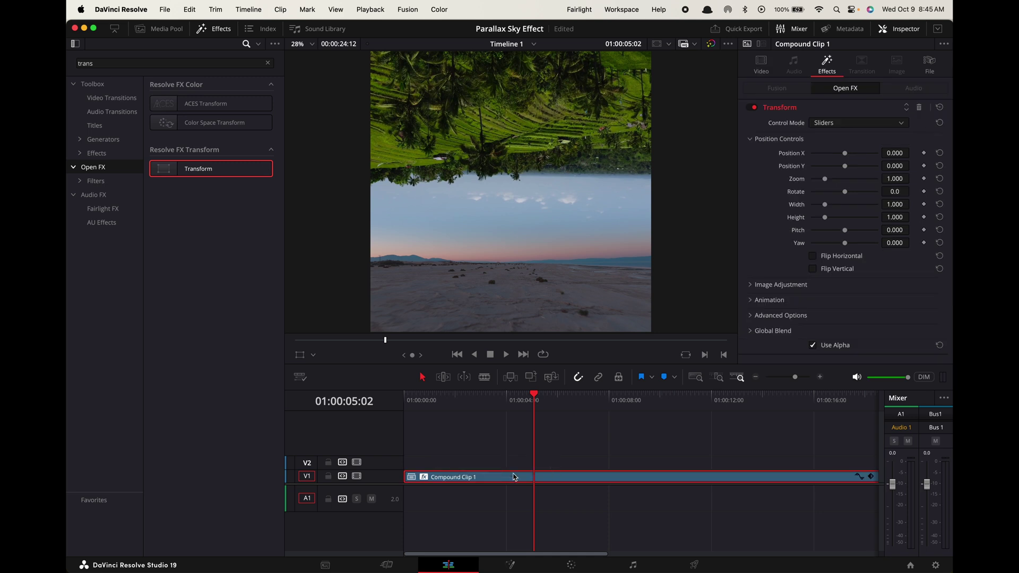
Keyframe Transform rotation from 0 to 180 with Reflect edges, then play it back
{"action": "mouse_move", "coordinate": [517, 395]}
{"action": "left_mouse_down"}
{"action": "mouse_move", "coordinate": [398, 404]}
{"action": "mouse_move", "coordinate": [740, 404]}
{"action": "left_mouse_up"}
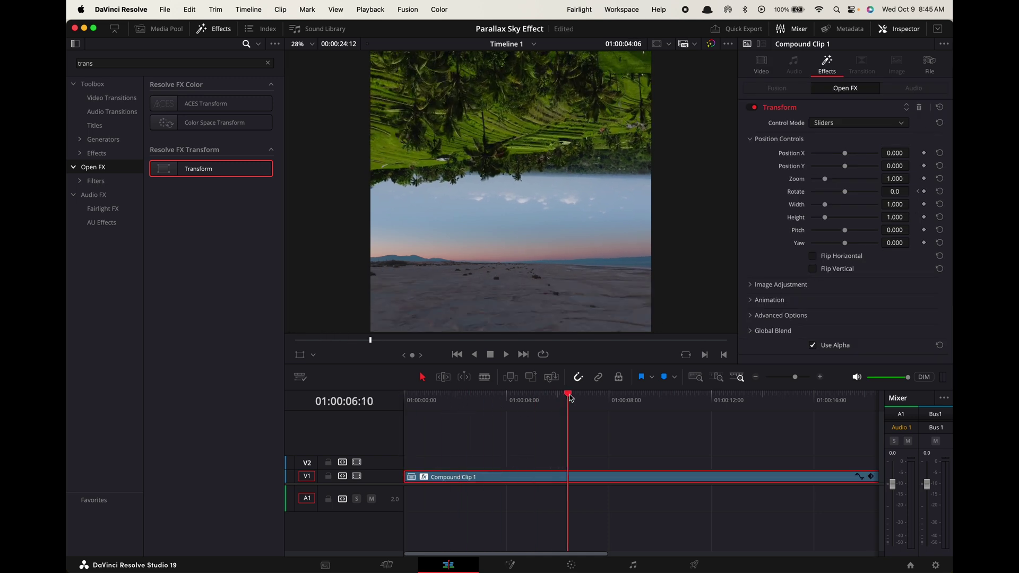
{"action": "left_click_drag", "start_coordinate": [846, 193], "coordinate": [881, 193]}
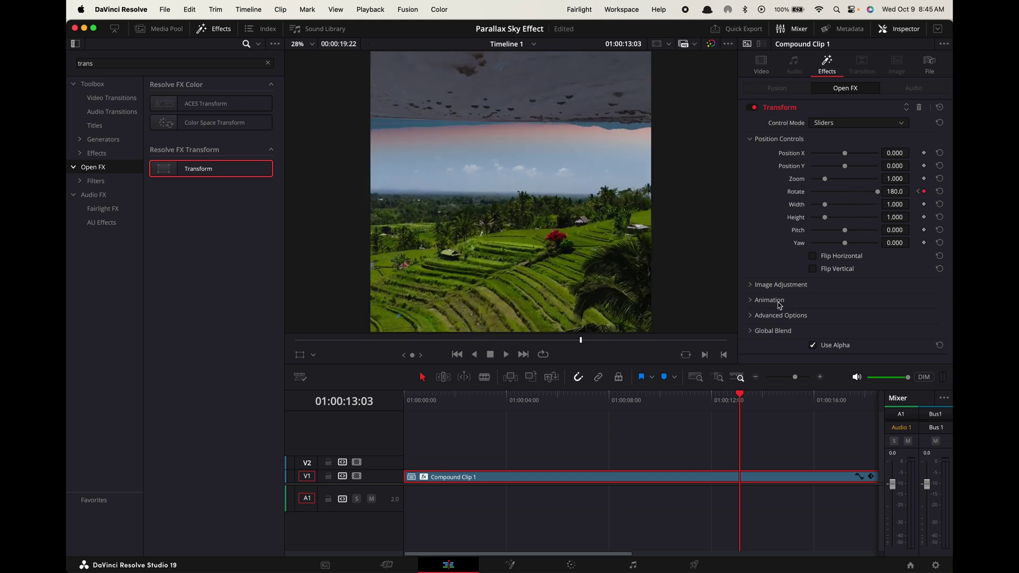
{"action": "left_click", "coordinate": [749, 300]}
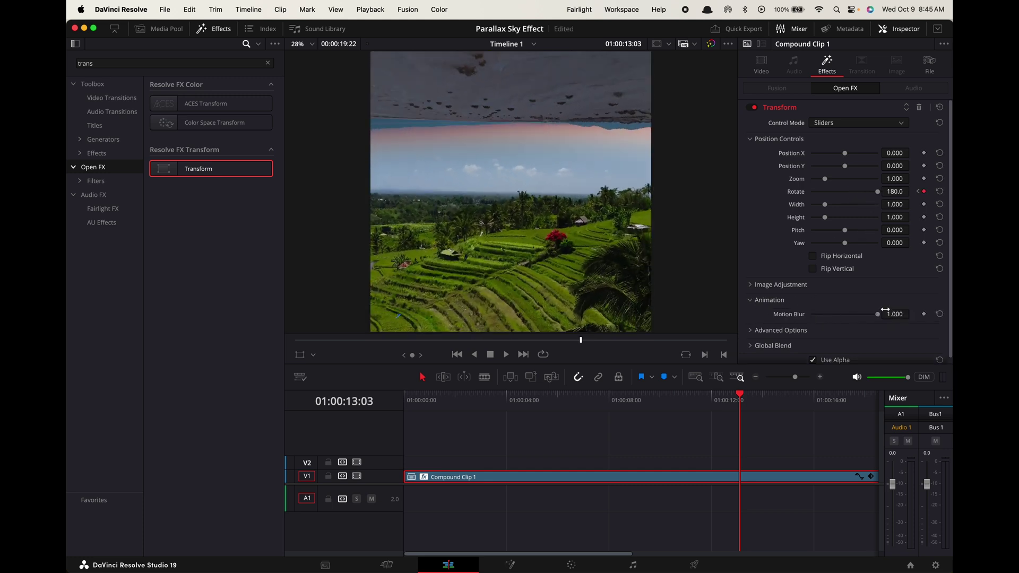
{"action": "scroll", "coordinate": [842, 297], "scroll_direction": "down", "scroll_amount": 1}
{"action": "scroll", "coordinate": [820, 279], "scroll_direction": "down", "scroll_amount": 5}
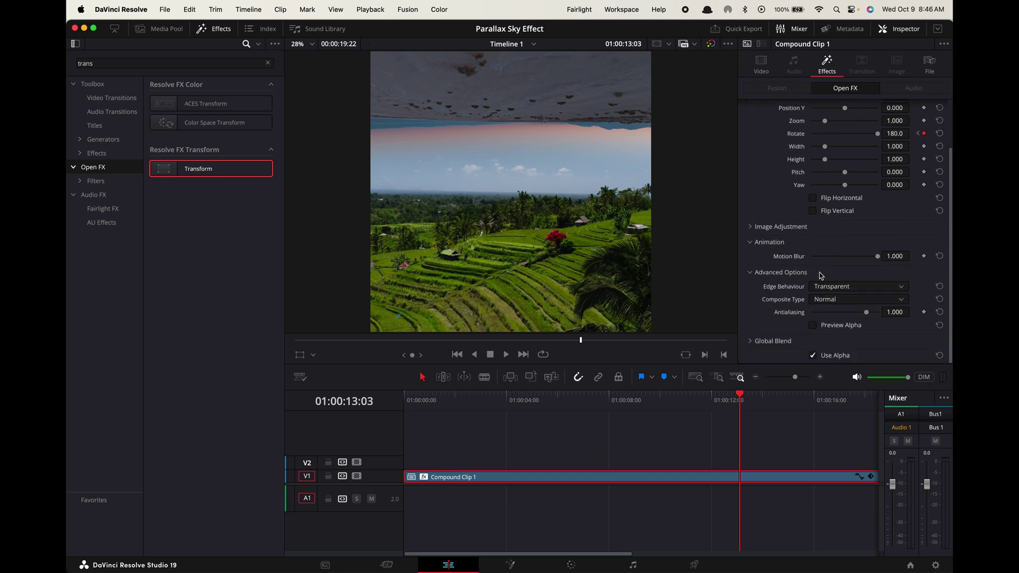
{"action": "left_click", "coordinate": [847, 287]}
{"action": "key", "text": "Home"}
{"action": "key", "text": "space"}
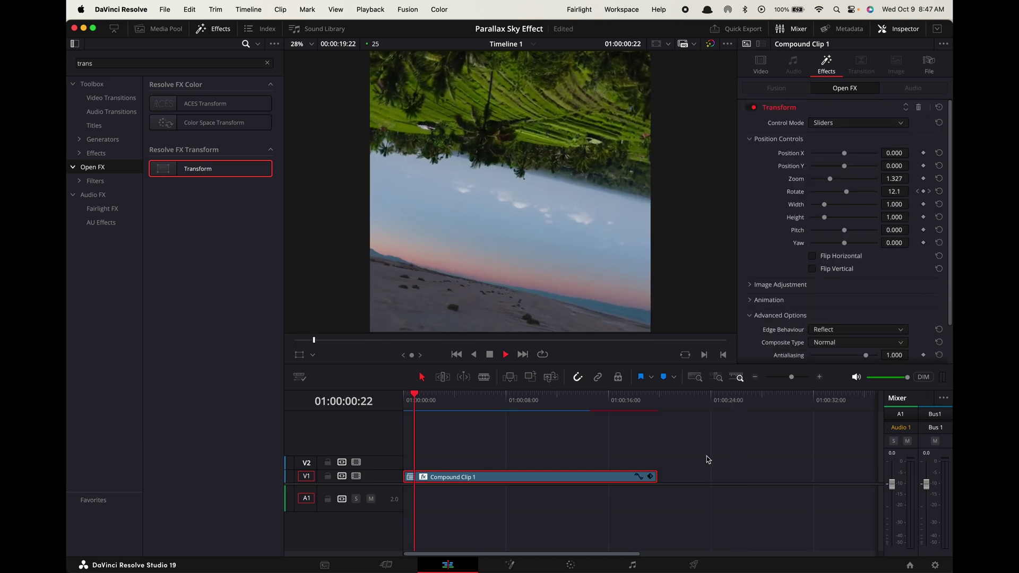